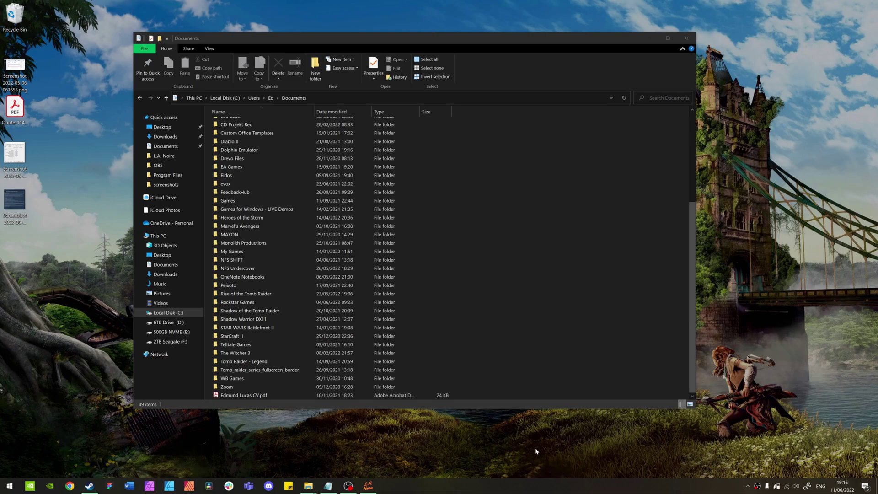
Open settings.ini from the L.A. Noire folder inside Rockstar Games in Documents
double_click(253, 303)
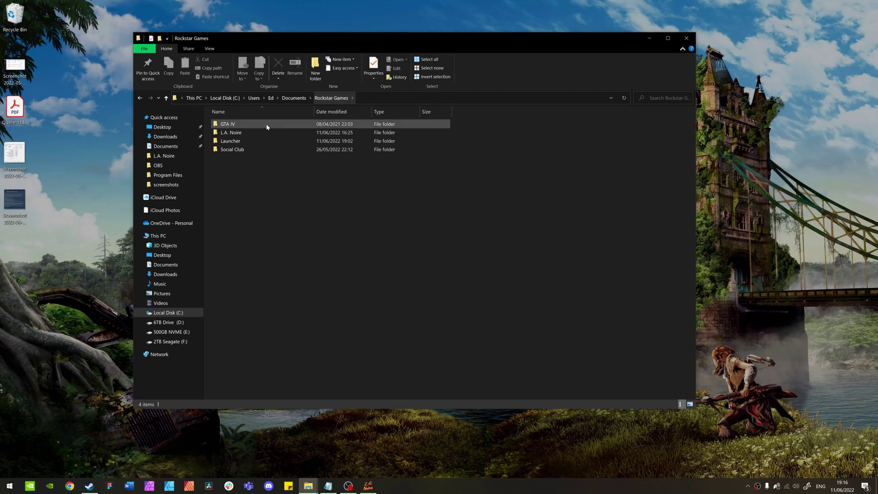
double_click(242, 133)
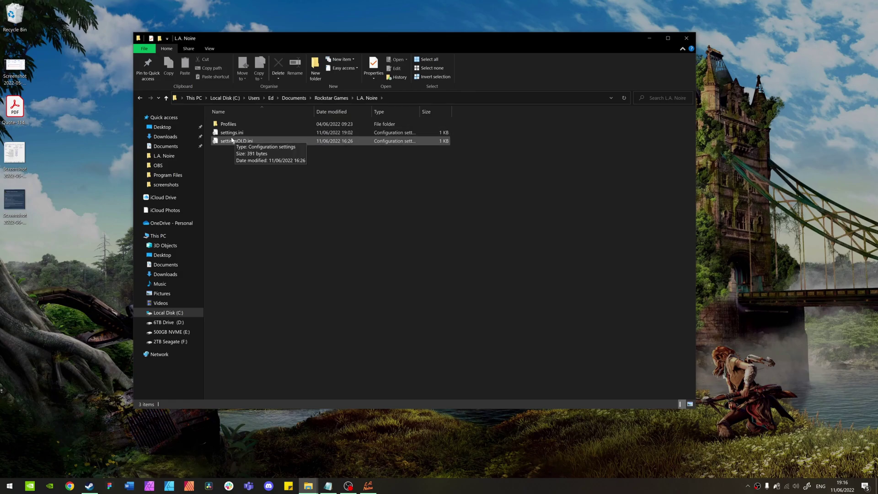
click(234, 134)
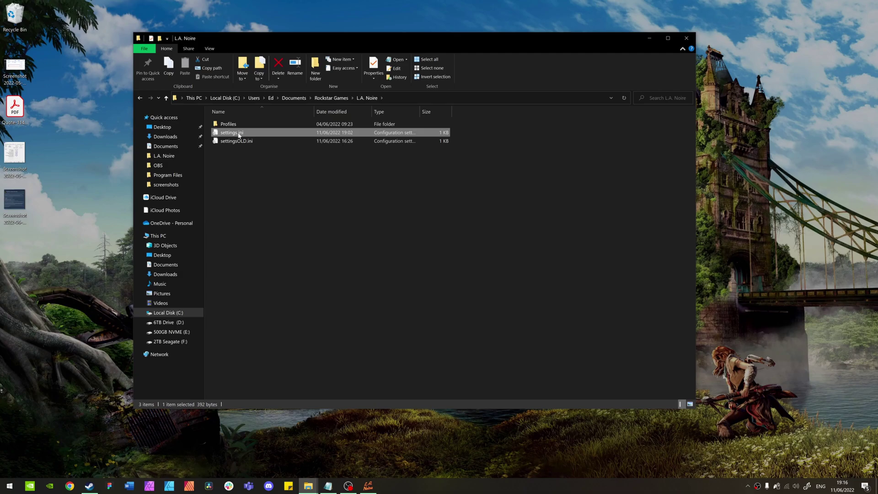
double_click(239, 135)
drag(442, 72, 305, 81)
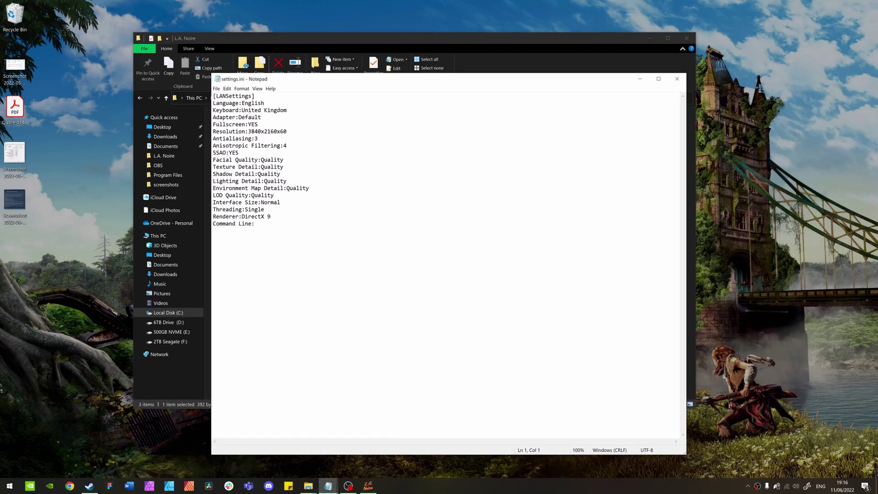
Examine the Threading setting and the save command in settings.ini, and close the file
drag(265, 210, 245, 209)
drag(250, 210, 246, 209)
drag(288, 84, 363, 105)
click(291, 109)
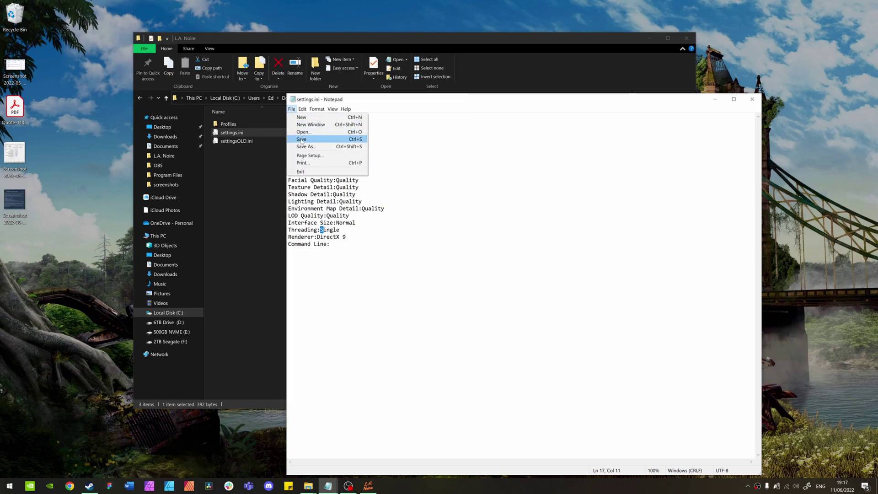
click(754, 101)
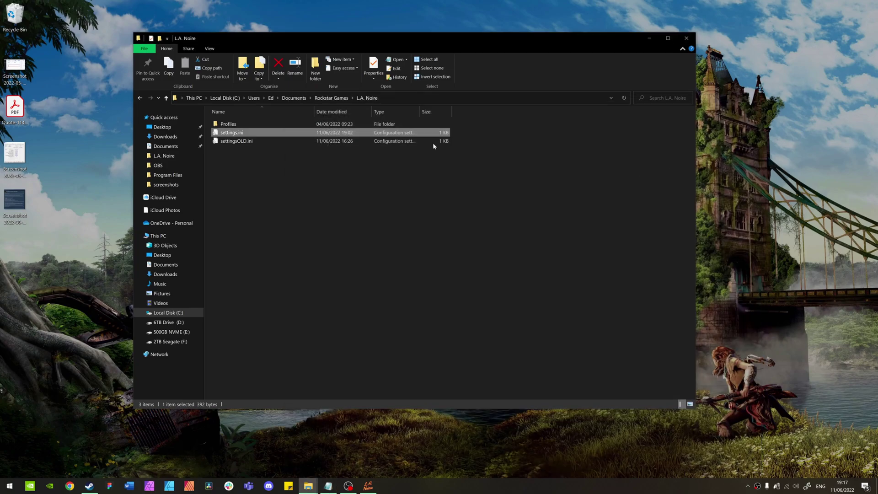
Check the Read-only attribute in the properties of settings.ini and close the dialog
right_click(227, 134)
click(252, 317)
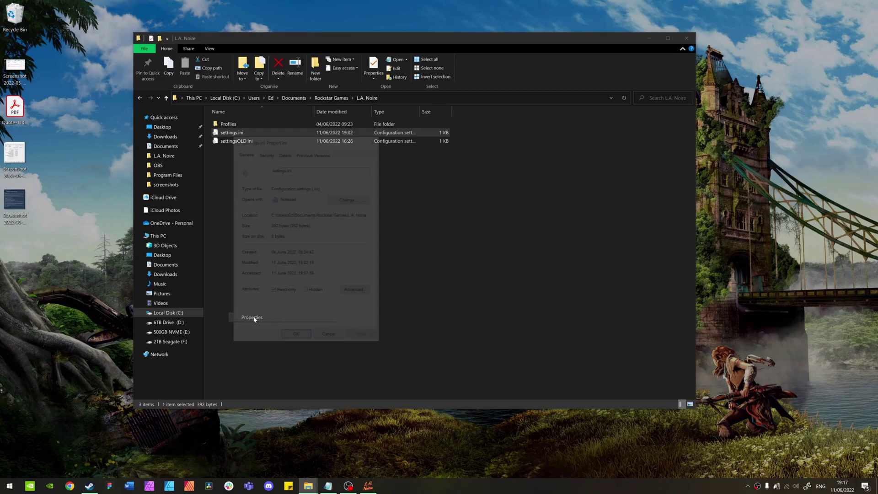
drag(291, 142, 513, 131)
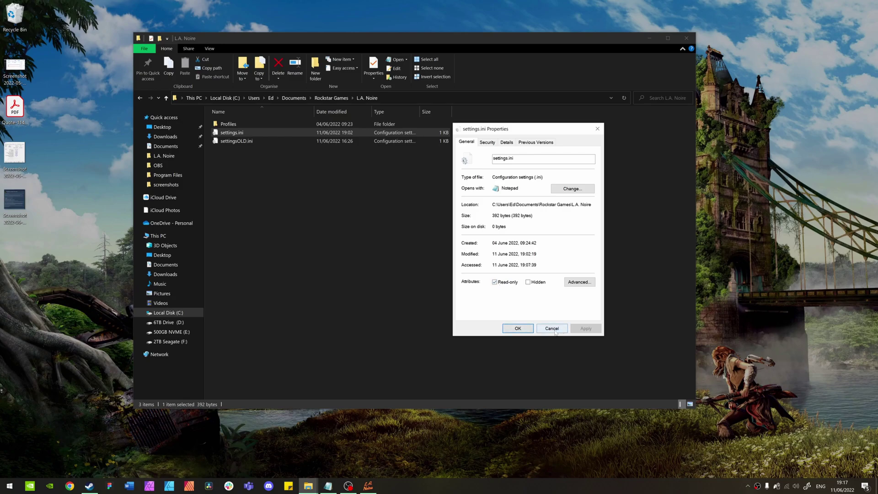
click(518, 328)
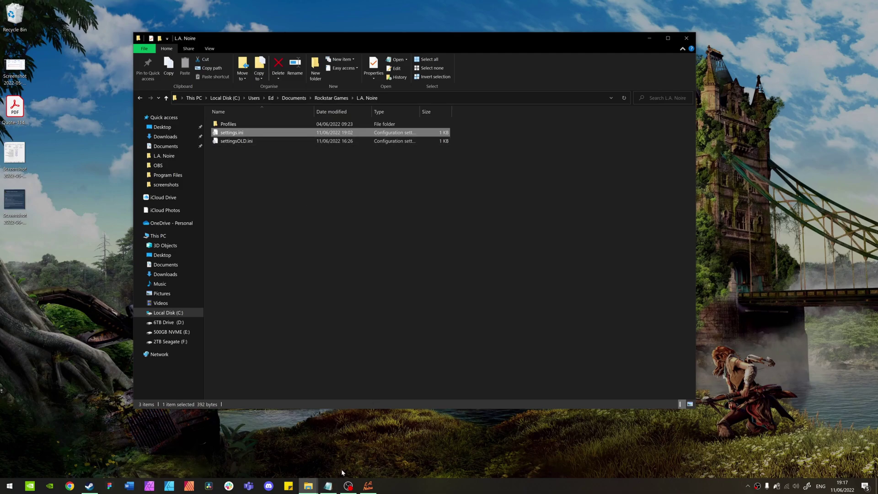
Open Task Manager, find LANoire.exe in the process details and bring up its priority options
right_click(8, 486)
click(18, 403)
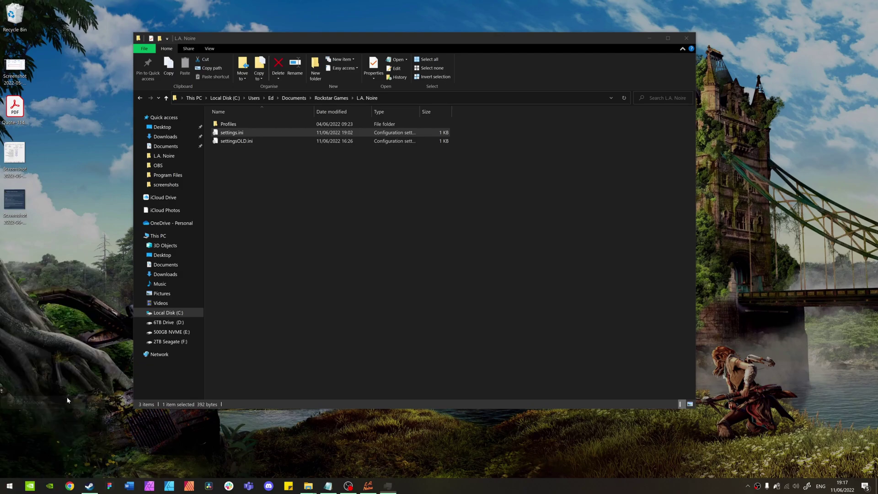
drag(183, 71, 346, 109)
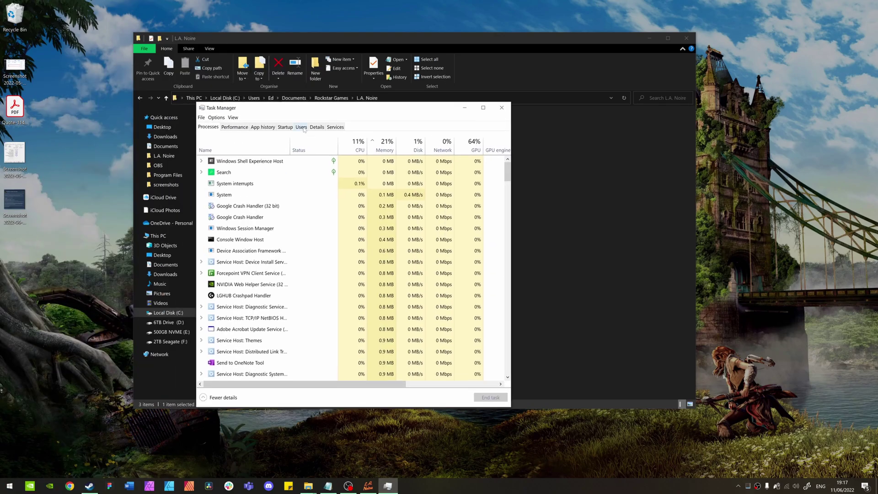
click(315, 129)
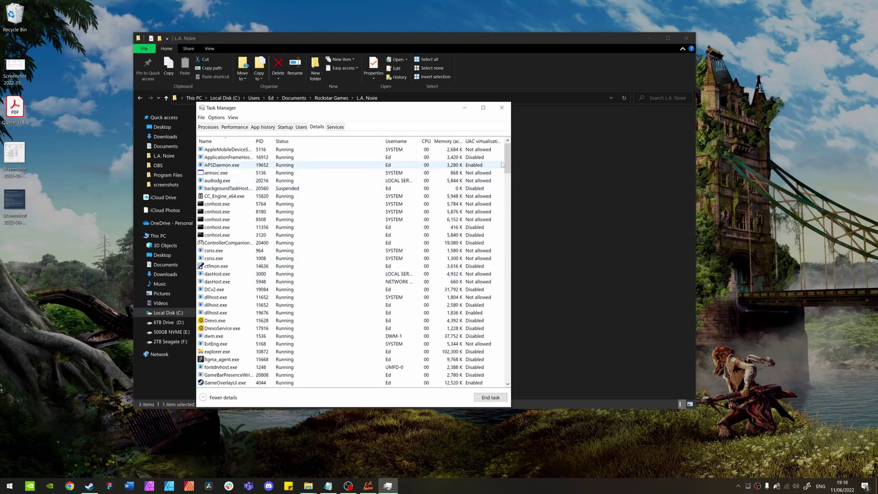
scroll(215, 193, down, 15)
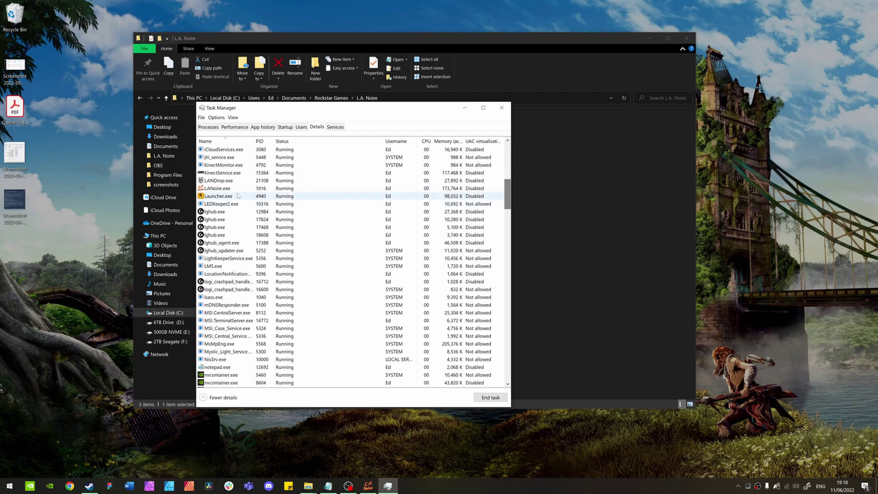
click(214, 189)
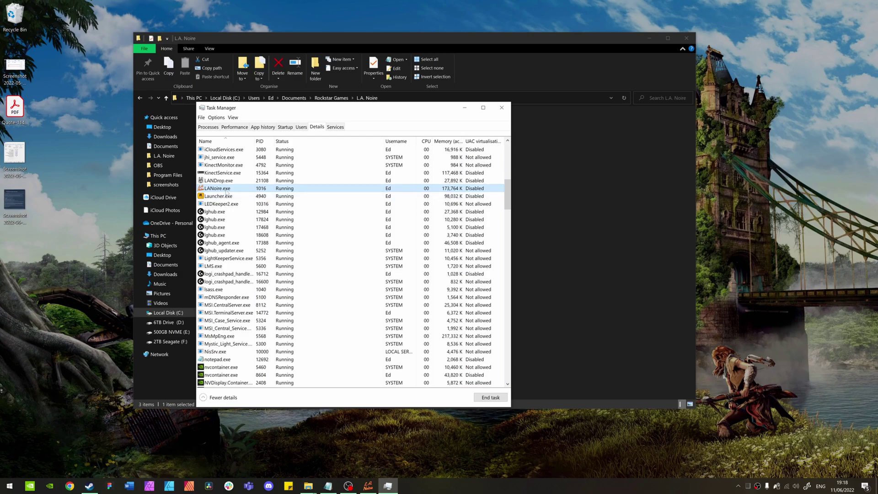
right_click(221, 189)
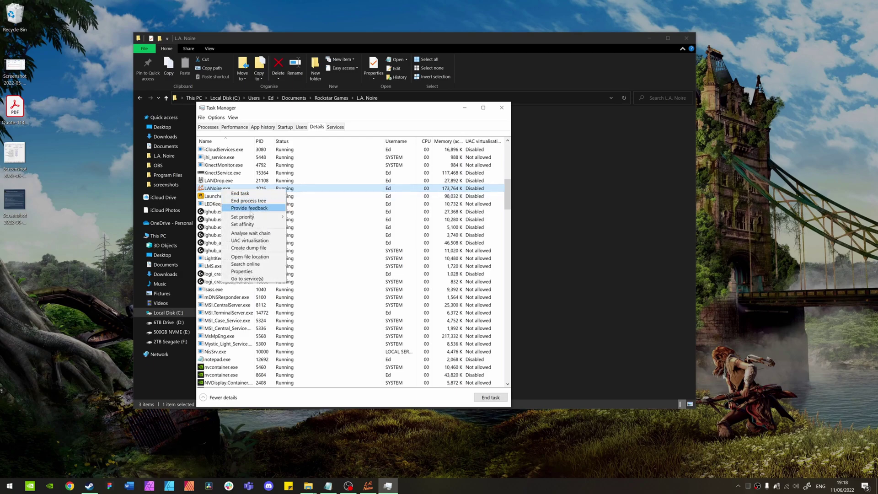
mouse_move(255, 219)
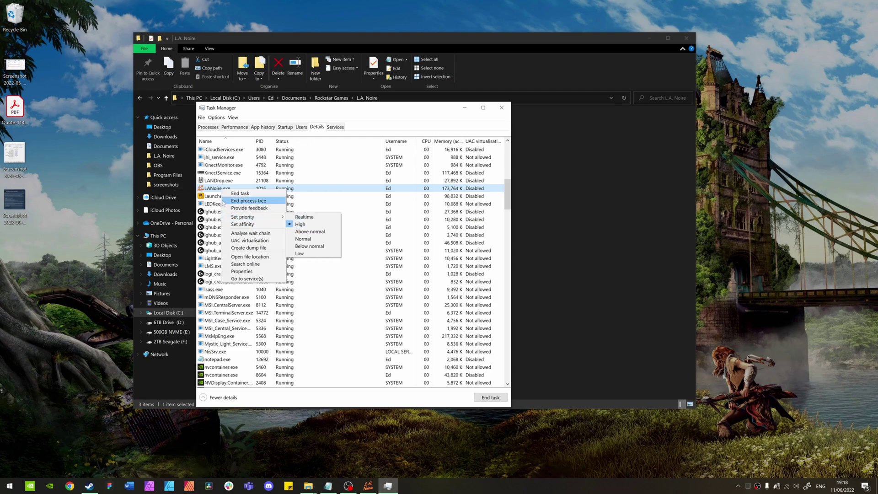
Set the processor affinity of LANoire.exe to exclude CPU 0 and CPU 1
click(247, 224)
click(215, 162)
click(216, 168)
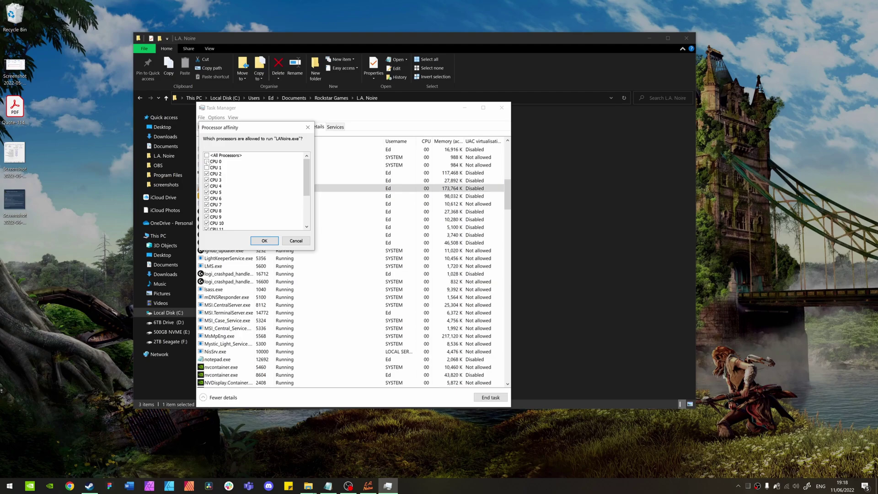
scroll(289, 213, down, 3)
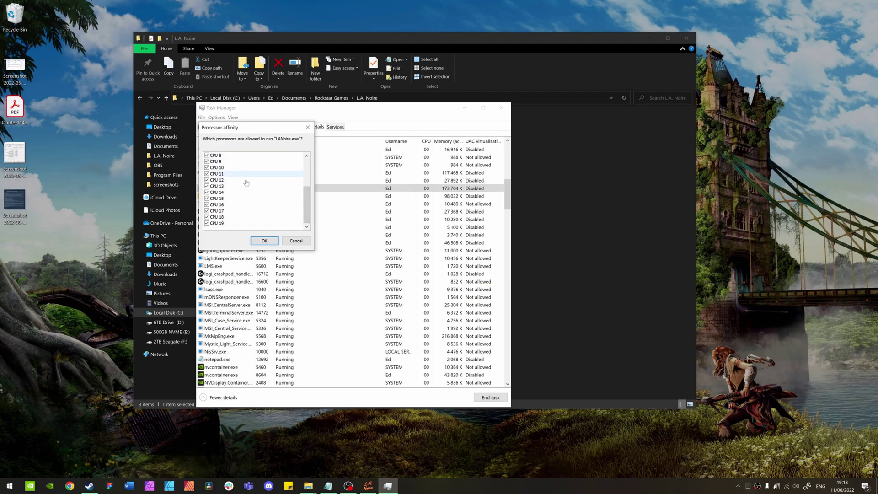
drag(252, 129, 281, 123)
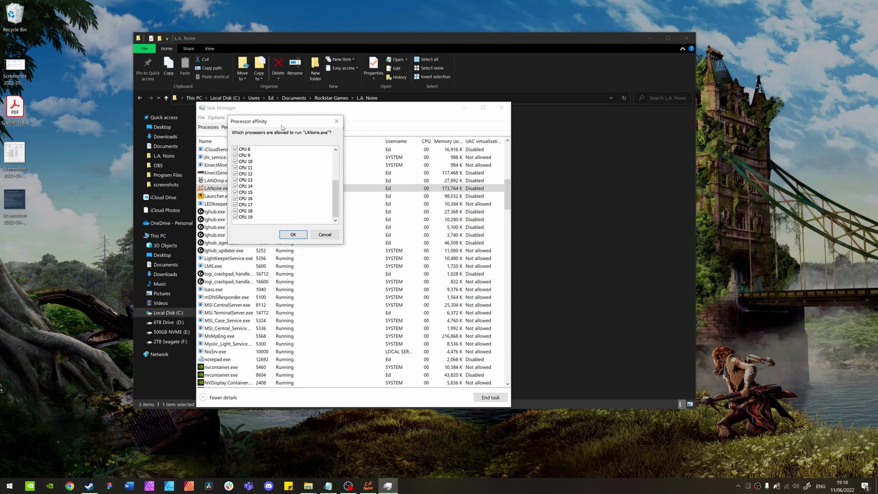
click(293, 235)
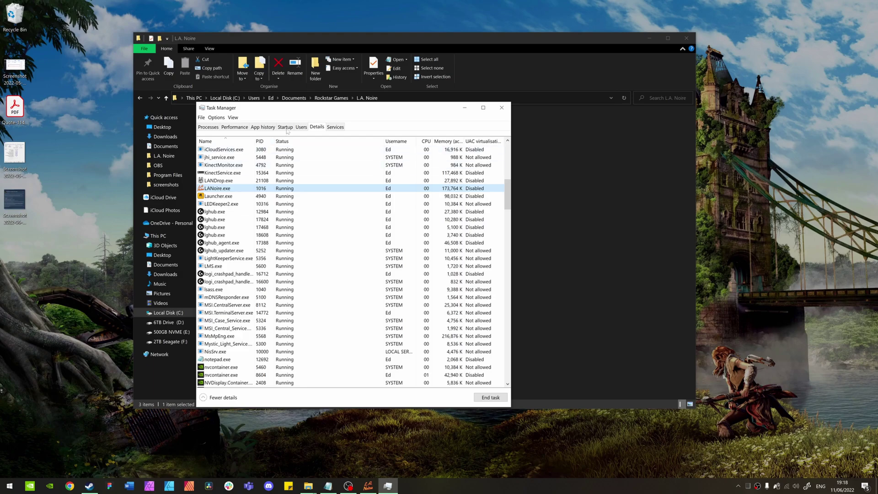
Arrange the L.A. Noire folder window and the Task Manager window side by side on the desktop
drag(293, 111, 355, 146)
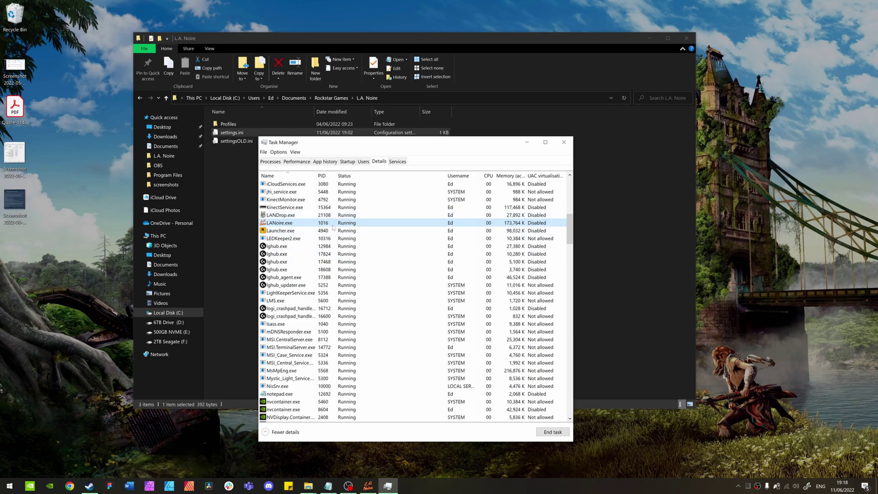
drag(329, 146, 493, 110)
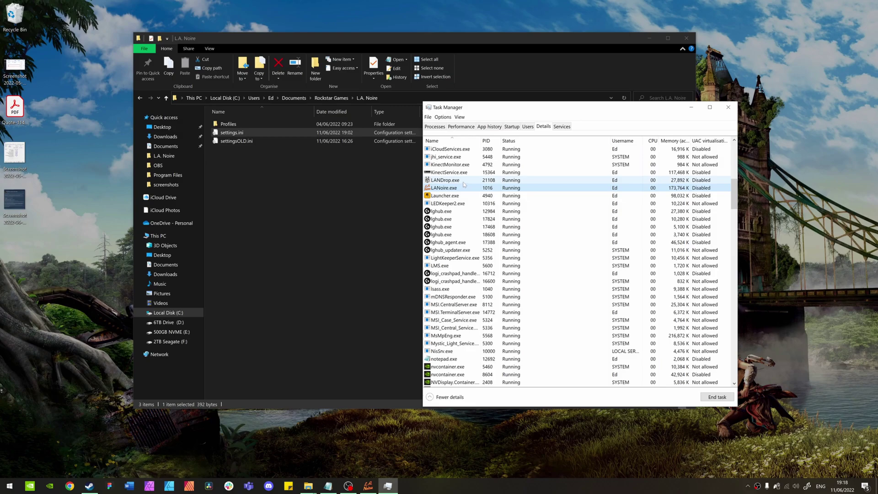
drag(476, 112, 505, 121)
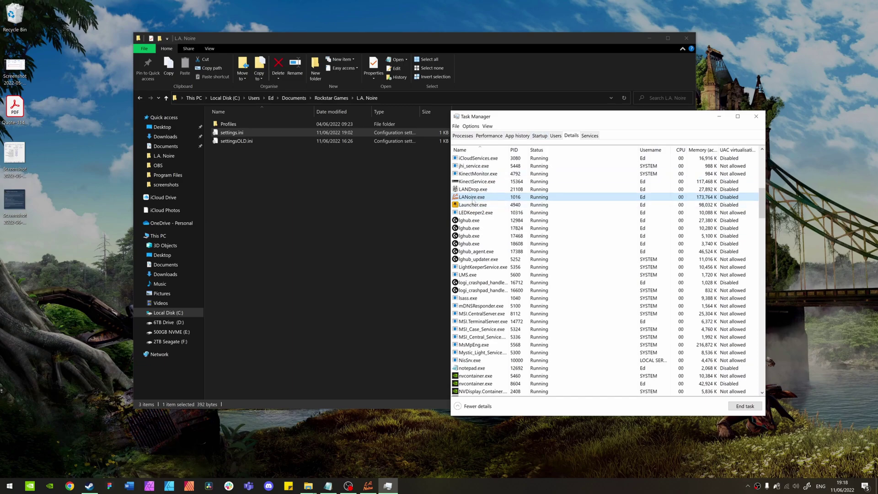
click(290, 149)
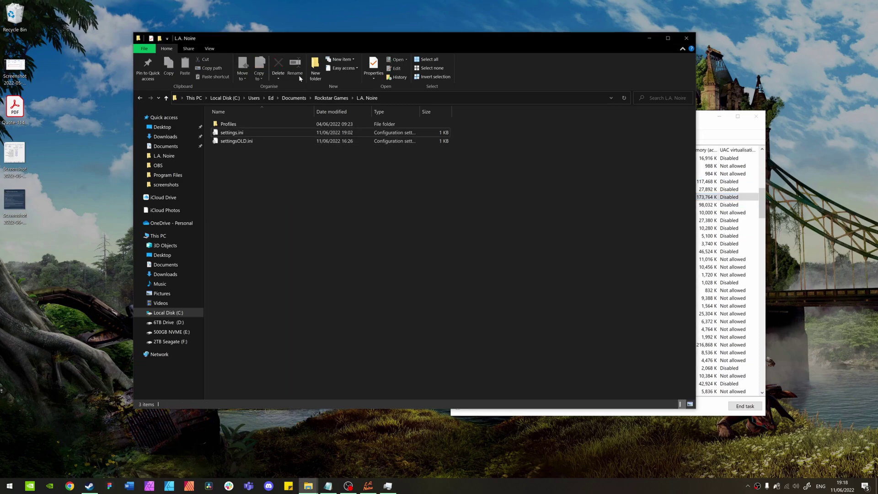
drag(337, 39, 257, 65)
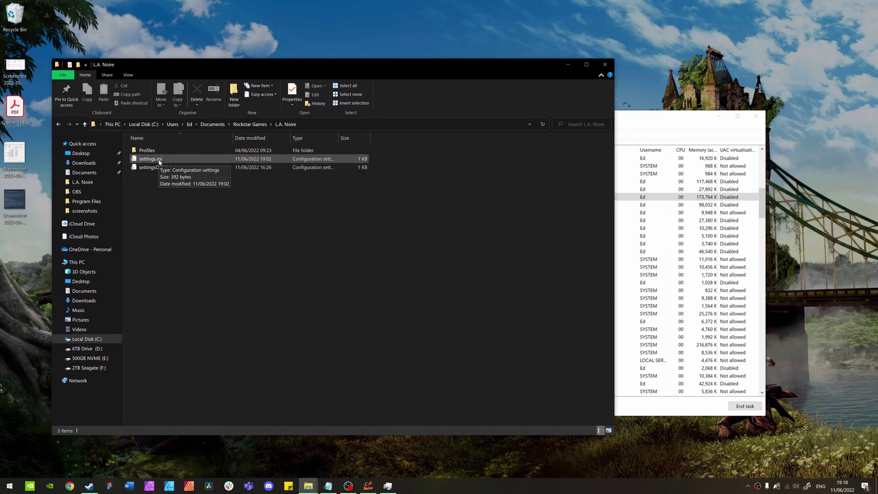
drag(664, 120, 757, 100)
click(465, 68)
drag(465, 68, 402, 59)
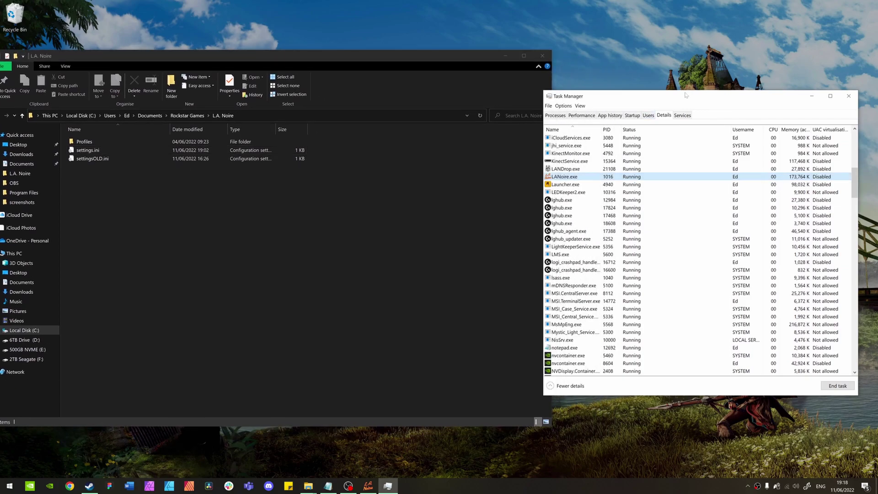